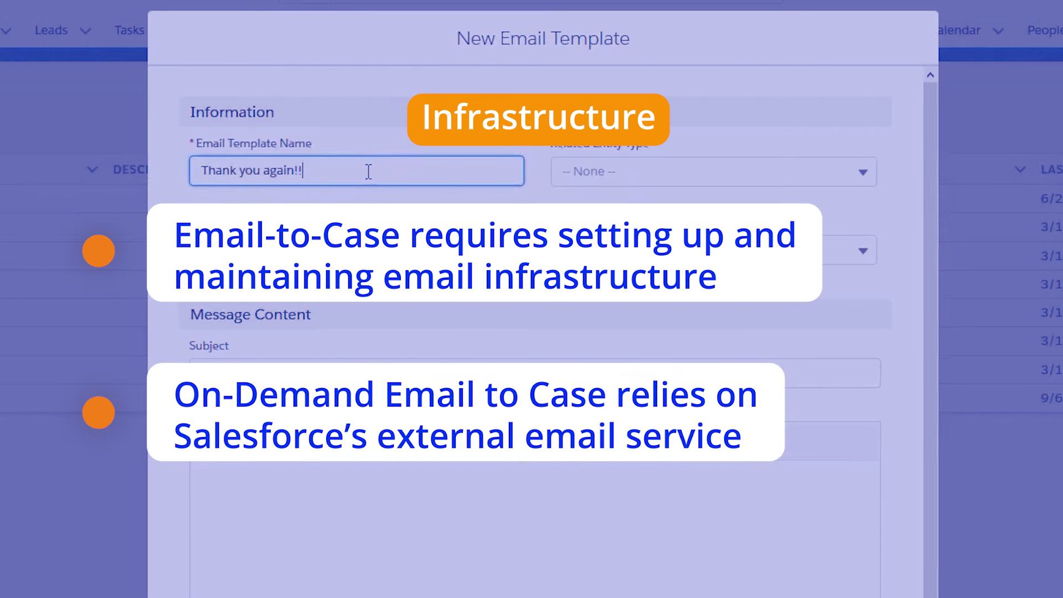
# Step: Enter the account username on the Salesforce login page and begin the password
pyautogui.click(609, 170)
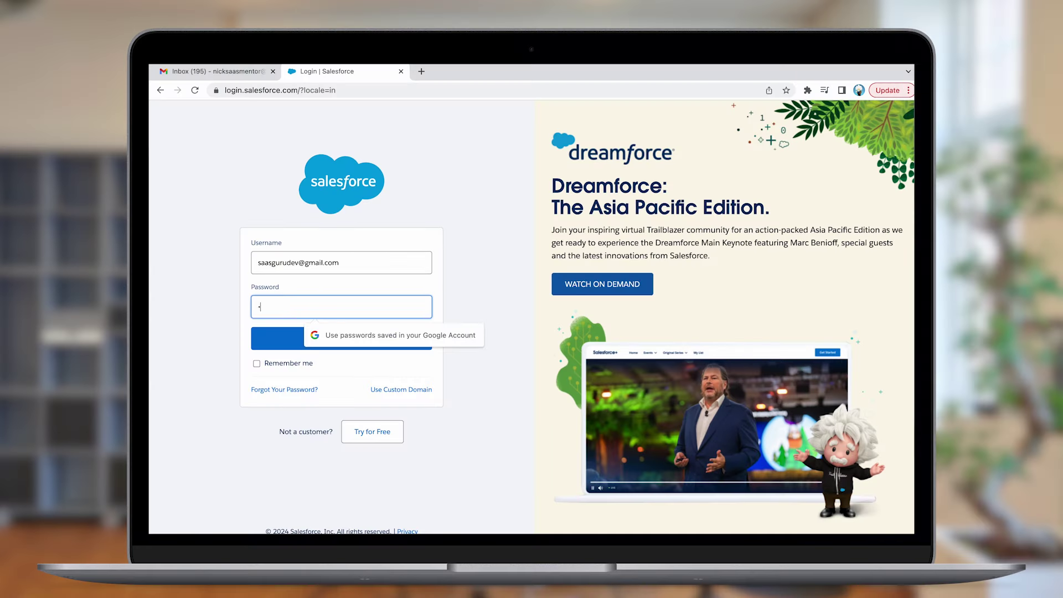
# Step: Log in with the account password and filter Setup's Quick Find by 'Email-to'
pyautogui.write('••••')
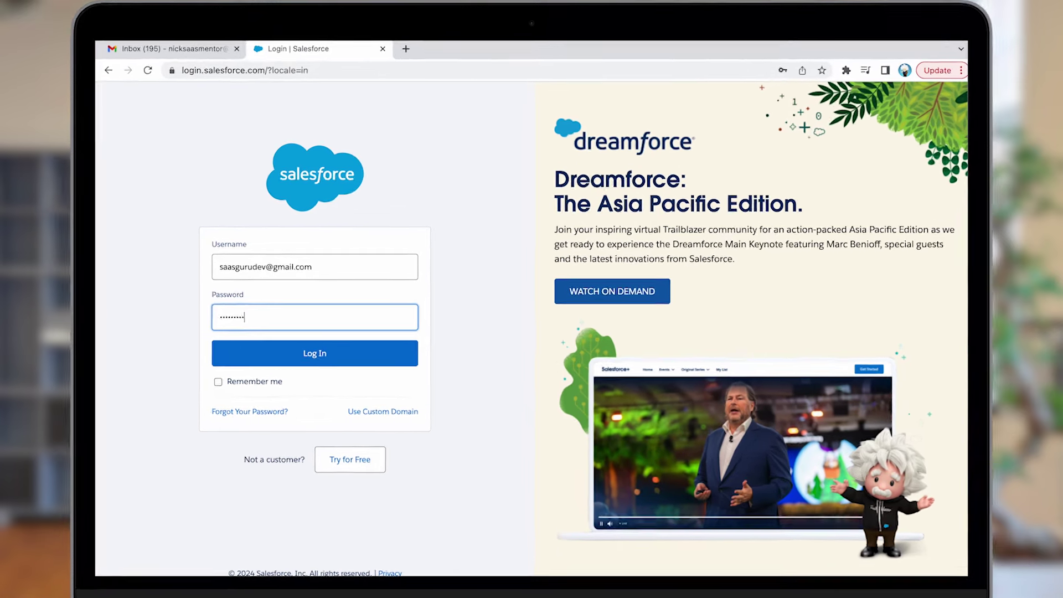
pyautogui.click(302, 371)
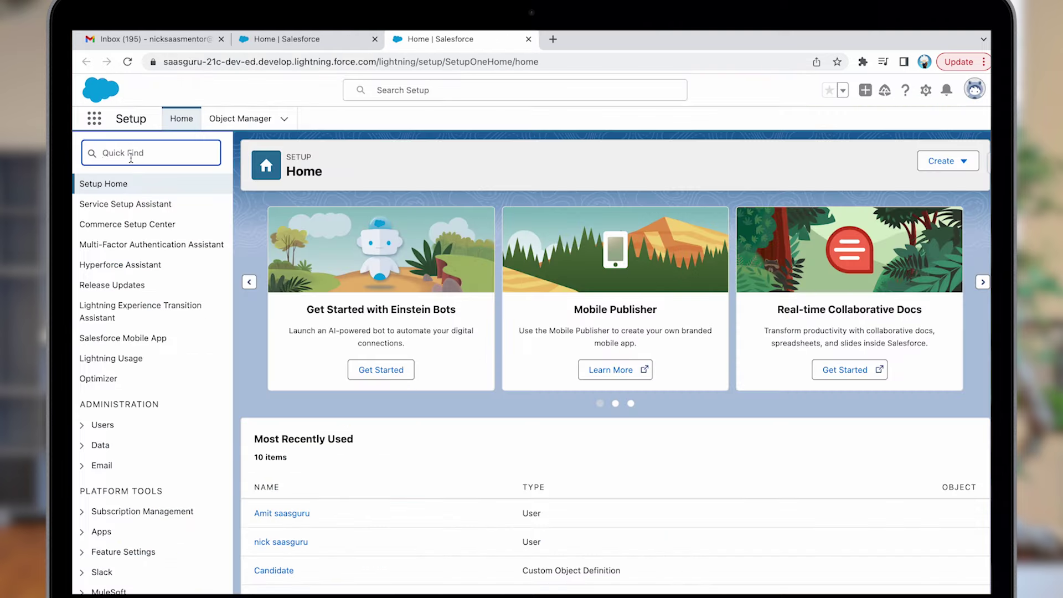
pyautogui.write('Email-to')
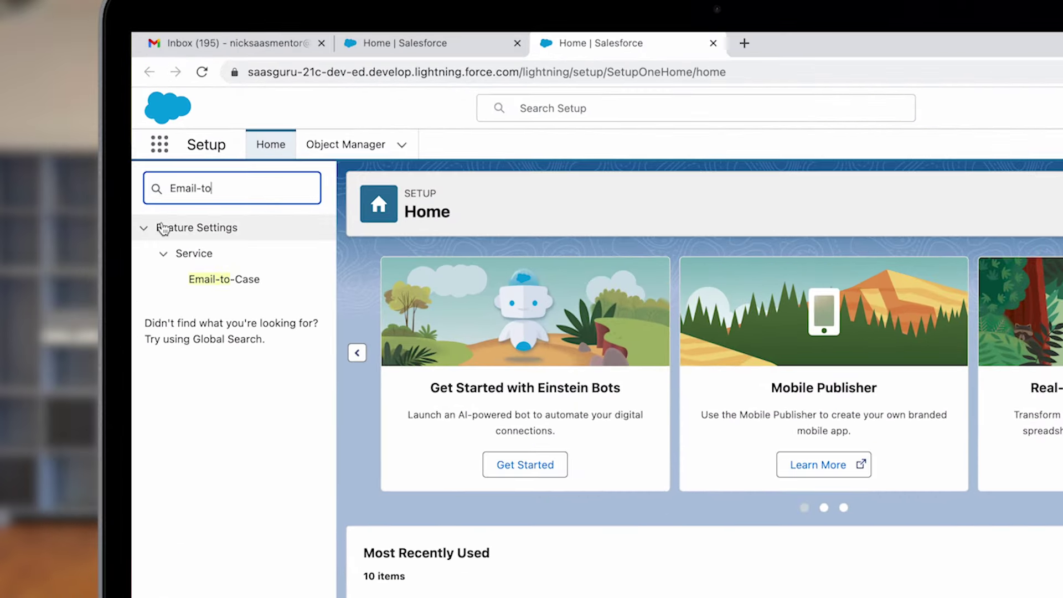
# Step: Turn on Email-to-Case with on-demand service enabled and save the settings
pyautogui.click(243, 282)
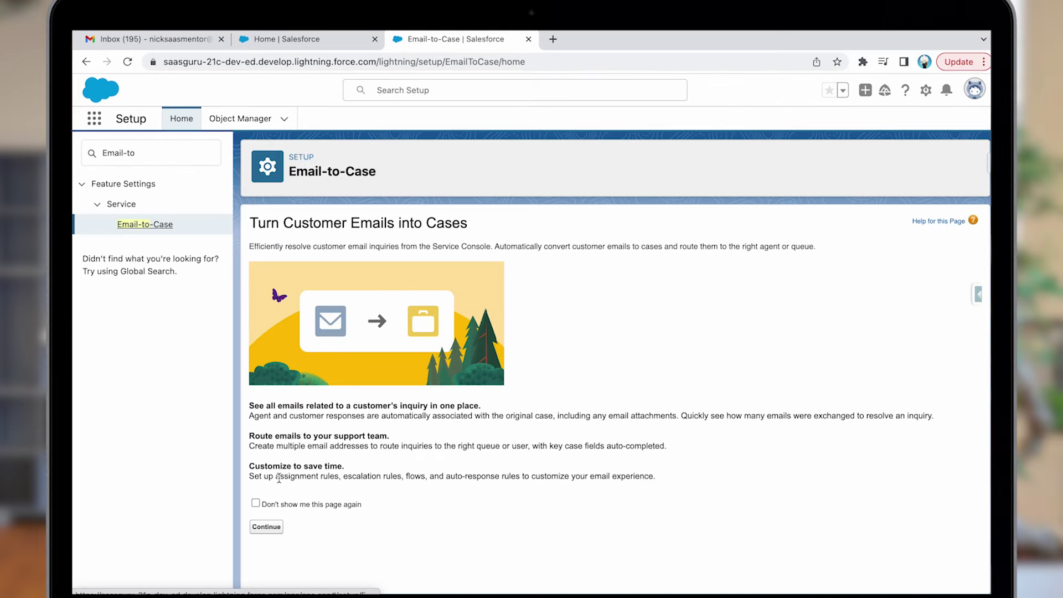
pyautogui.click(265, 527)
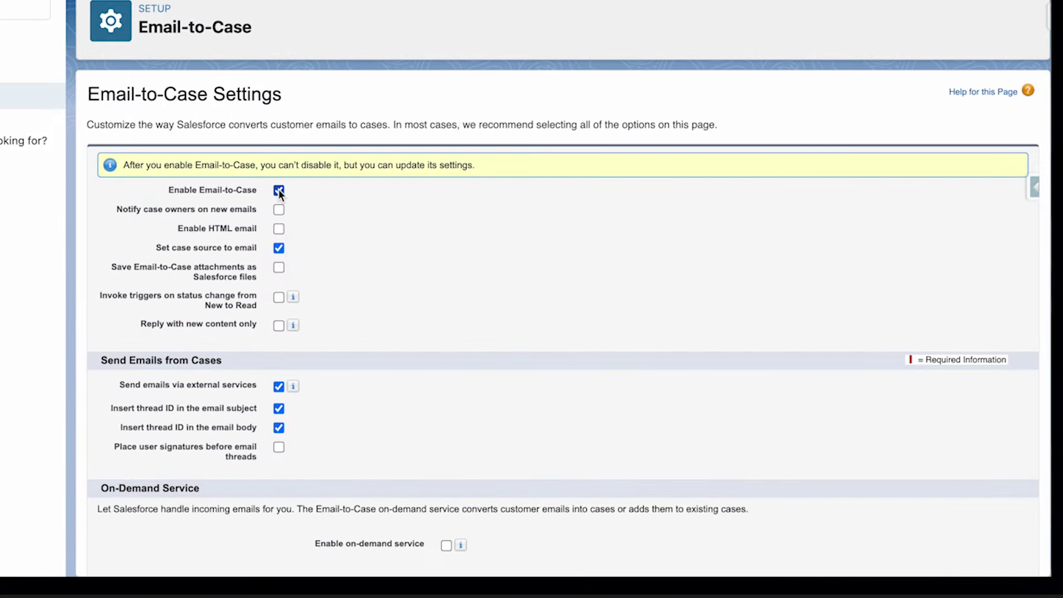
pyautogui.scroll(-3, 359, 247)
pyautogui.click(446, 422)
pyautogui.moveTo(463, 427)
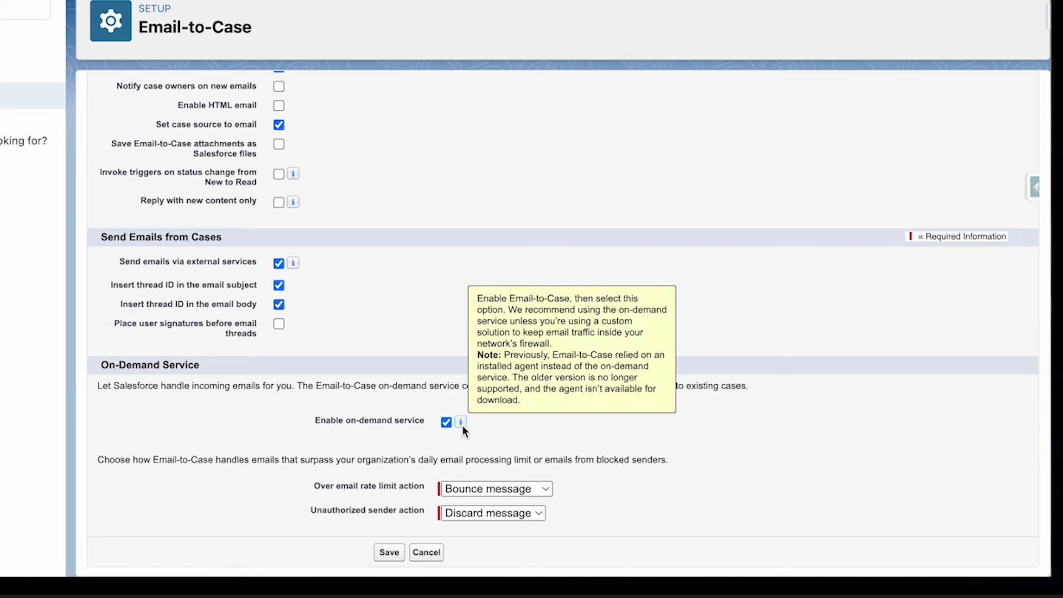
pyautogui.click(394, 546)
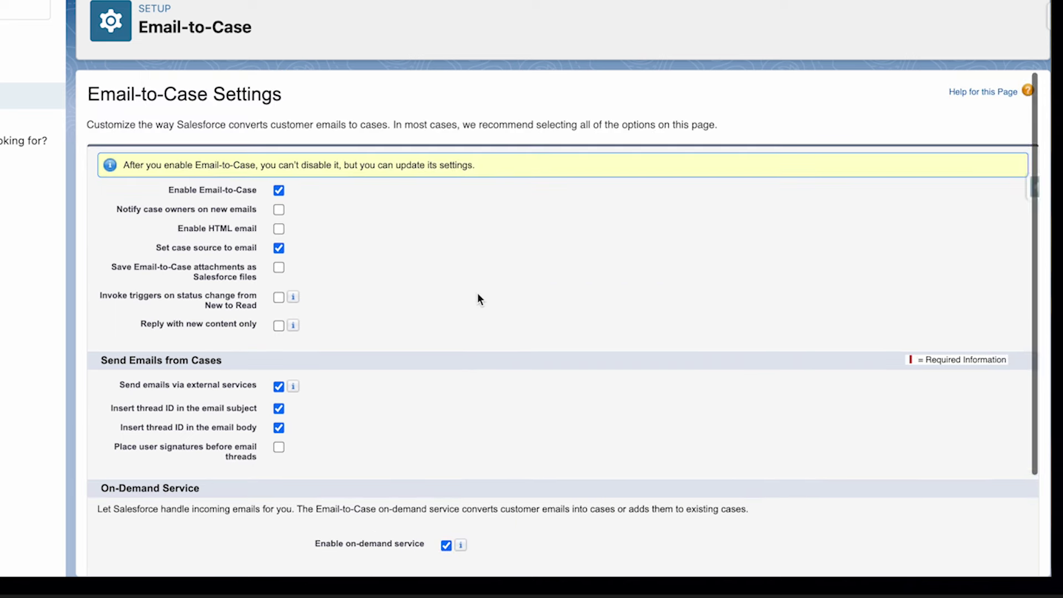
pyautogui.scroll(-5, 477, 293)
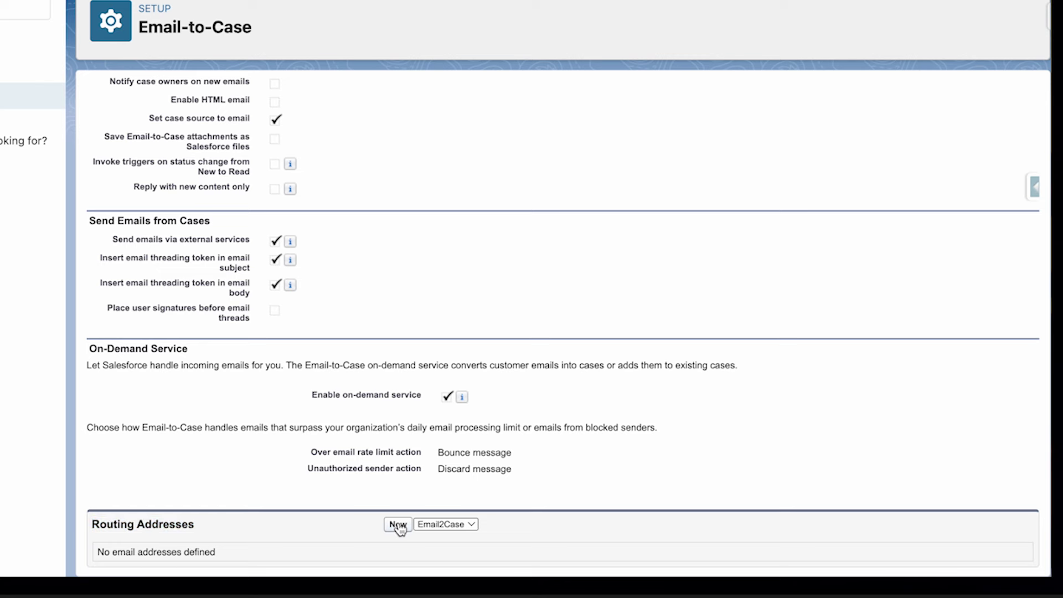
# Step: Add and save a routing address 'Testing' with the Gmail address, High priority and Email origin
pyautogui.click(398, 524)
pyautogui.write('Testing')
pyautogui.click(309, 287)
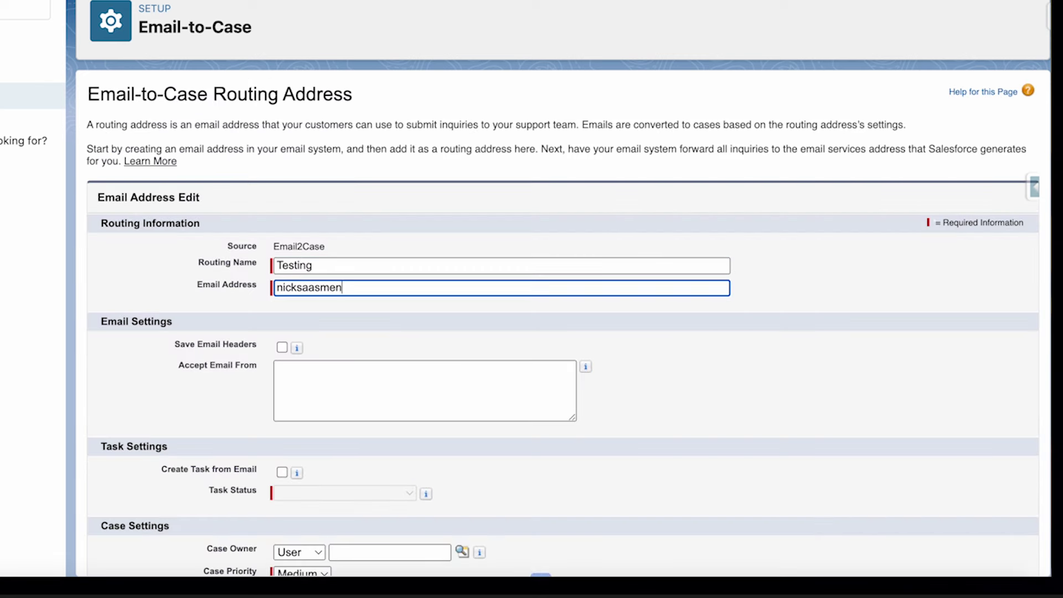
pyautogui.scroll(-2, 283, 367)
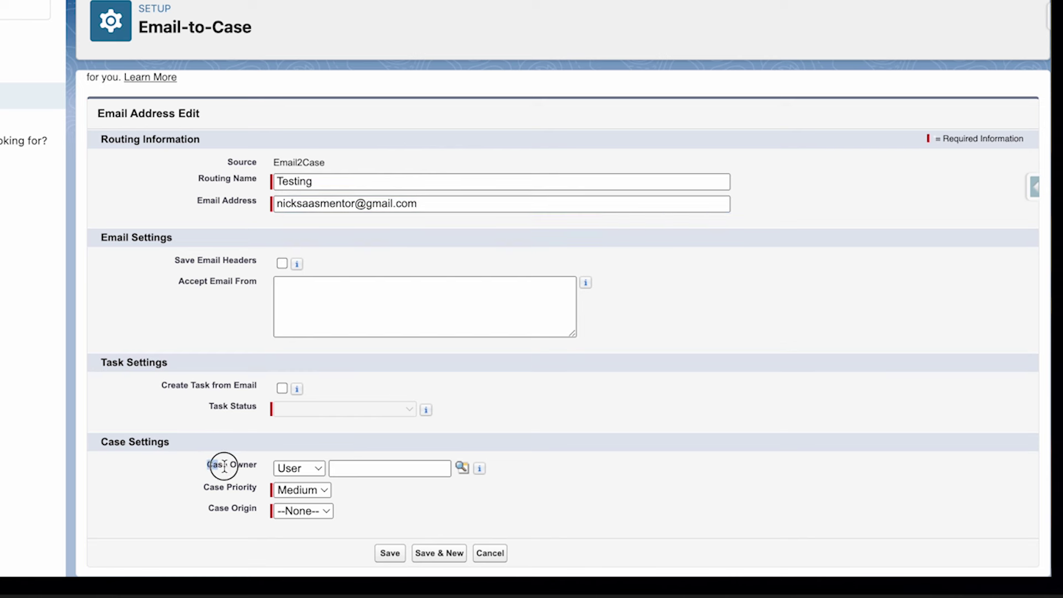
pyautogui.click(294, 490)
pyautogui.click(299, 470)
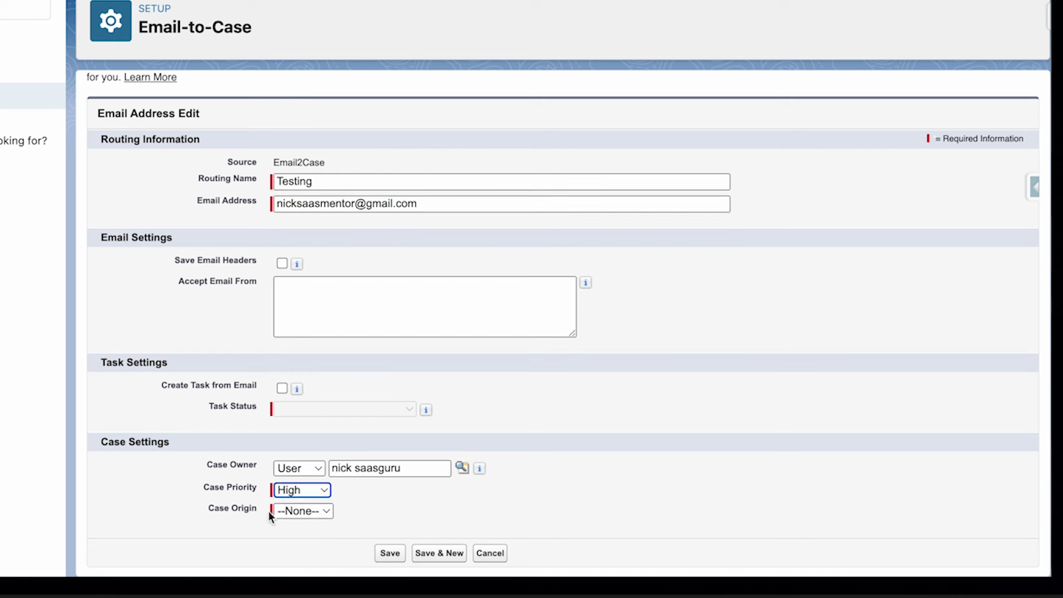
pyautogui.click(274, 511)
pyautogui.click(312, 549)
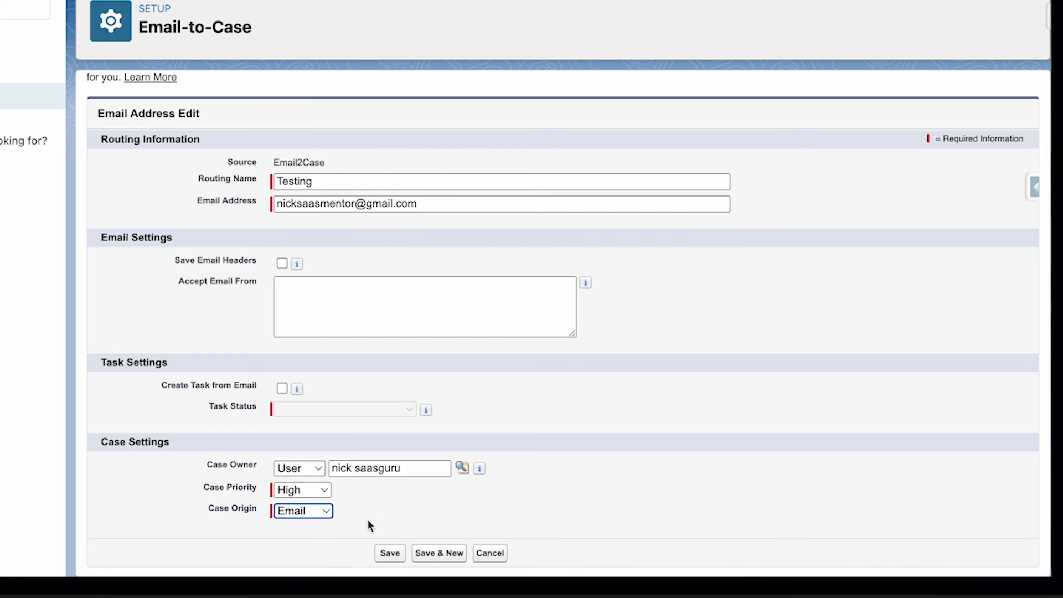
pyautogui.click(390, 553)
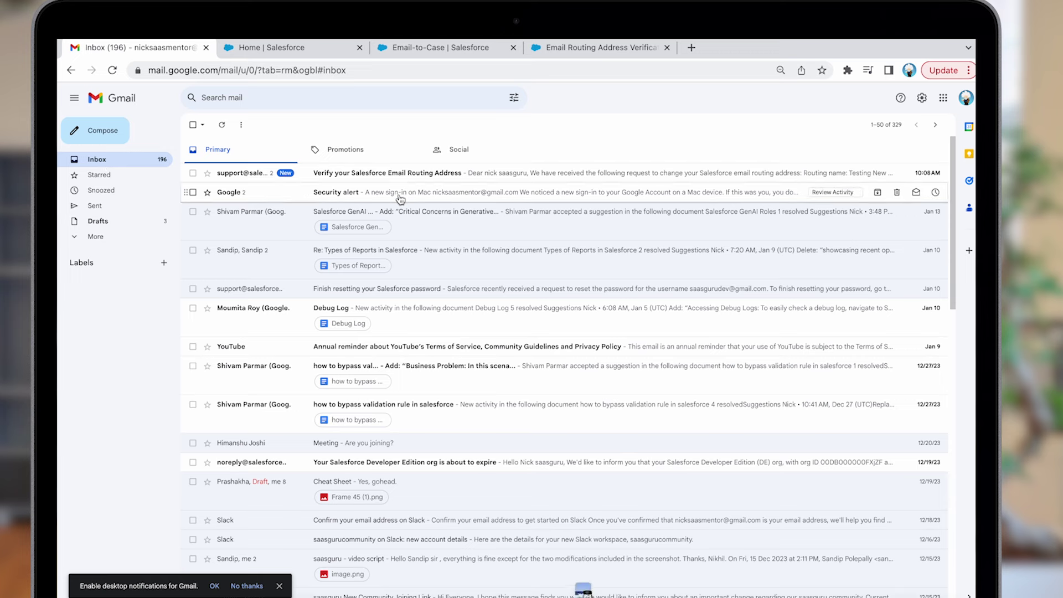
# Step: Open the verification email in Gmail and confirm the routing address through its link
pyautogui.click(414, 176)
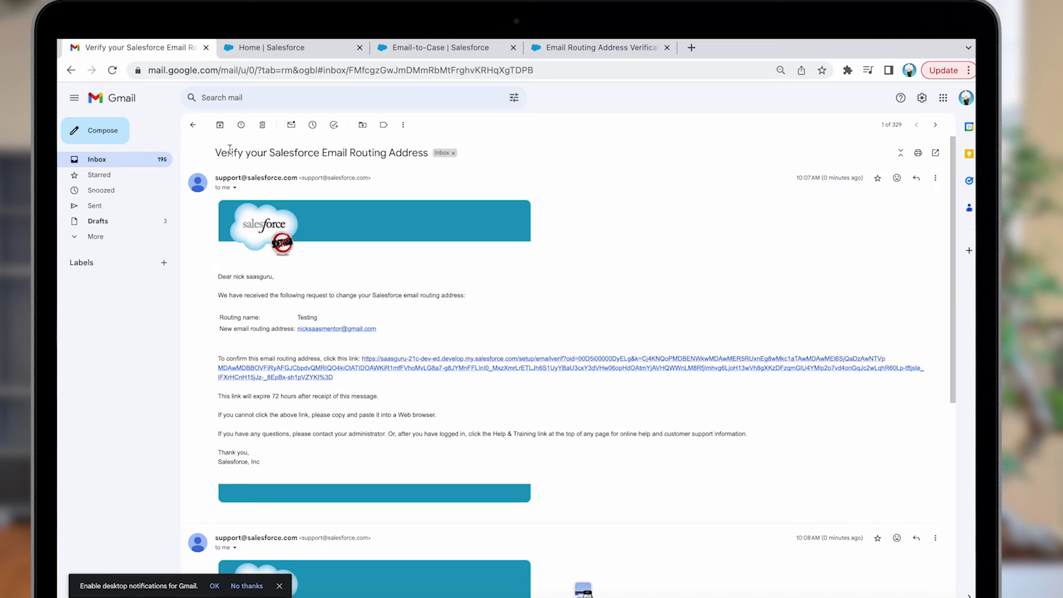
pyautogui.moveTo(219, 152); pyautogui.dragTo(432, 154)
pyautogui.click(433, 310)
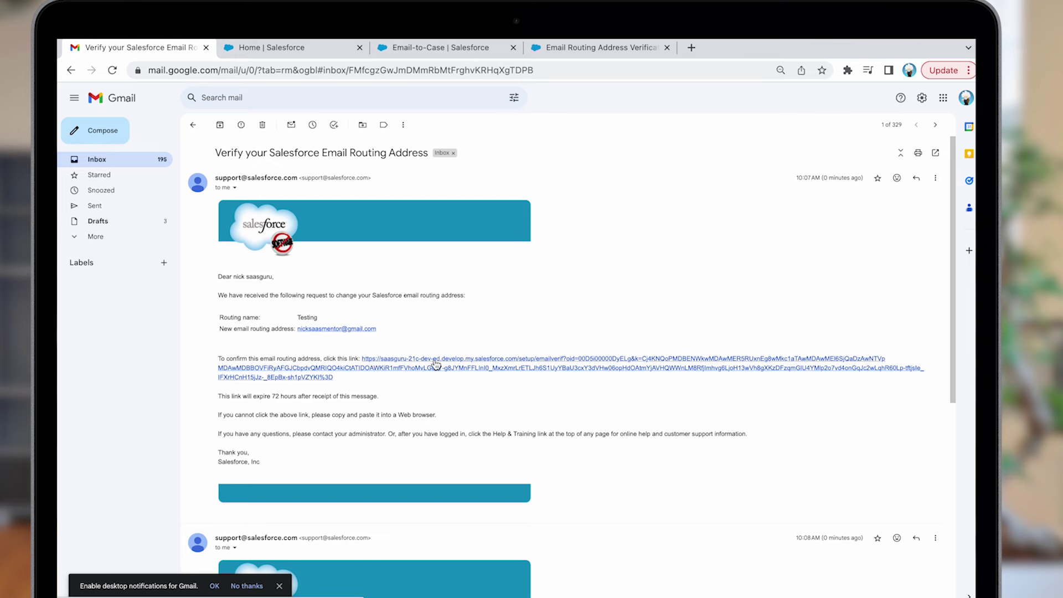
pyautogui.click(436, 364)
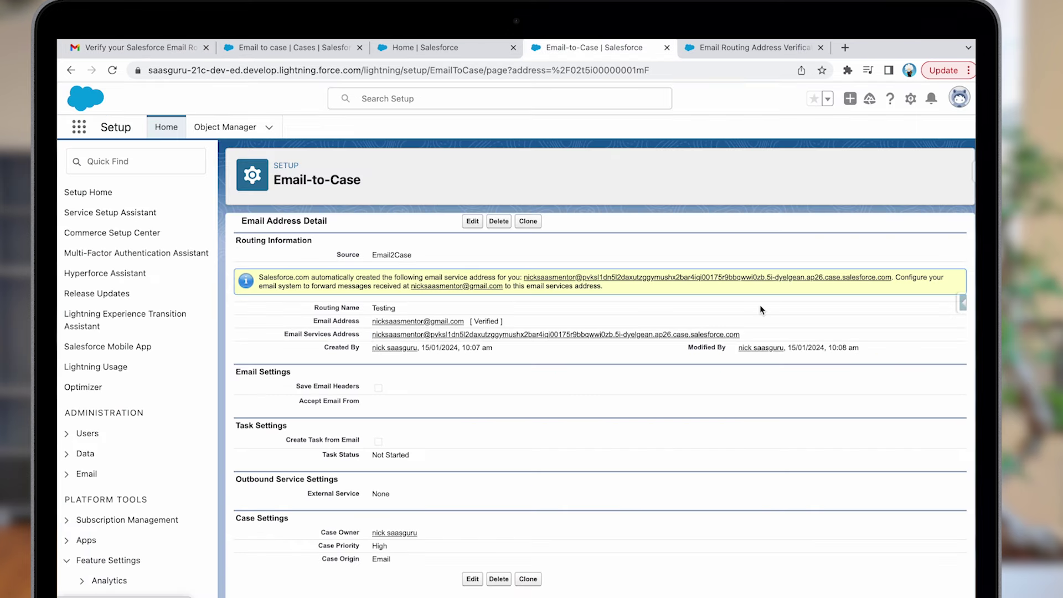
# Step: Send a 'Test' email reading 'Email to case testing' to the Salesforce email services address
pyautogui.moveTo(738, 335); pyautogui.dragTo(427, 320)
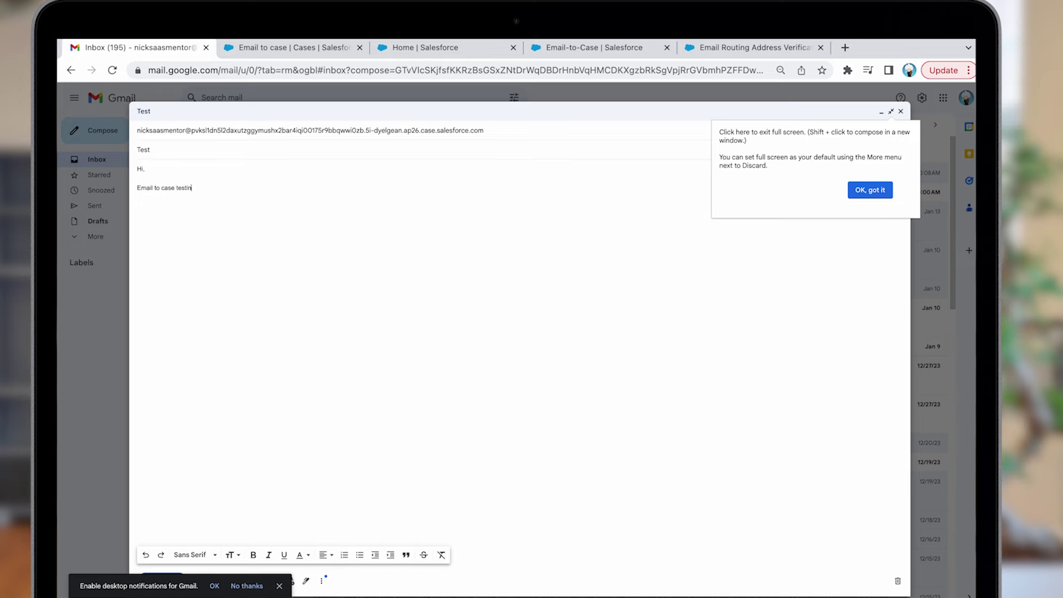
pyautogui.write('guru')
pyautogui.click(871, 192)
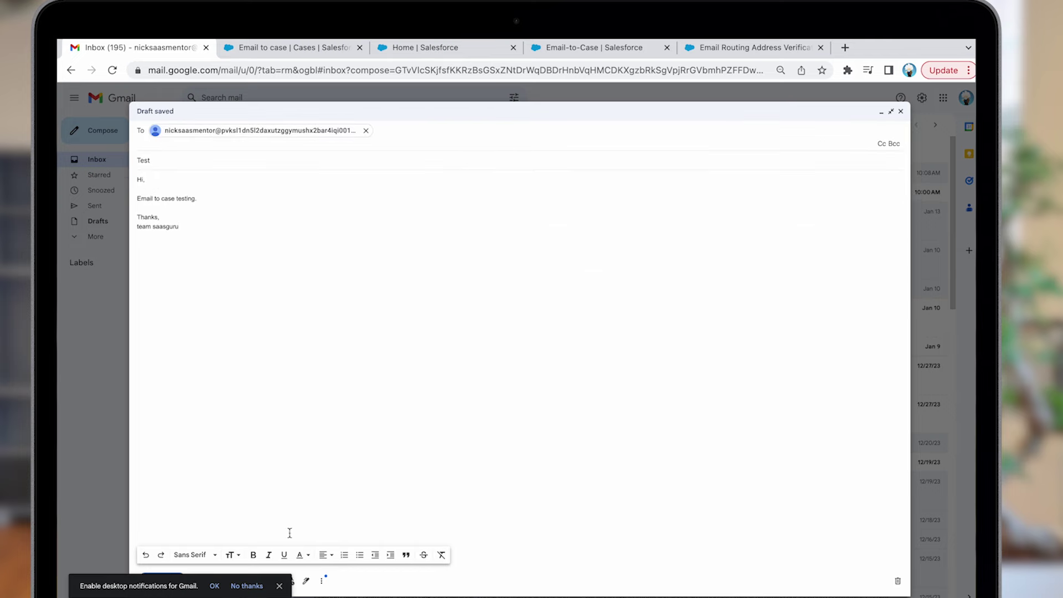
pyautogui.hotkey('ctrl', 'Return')
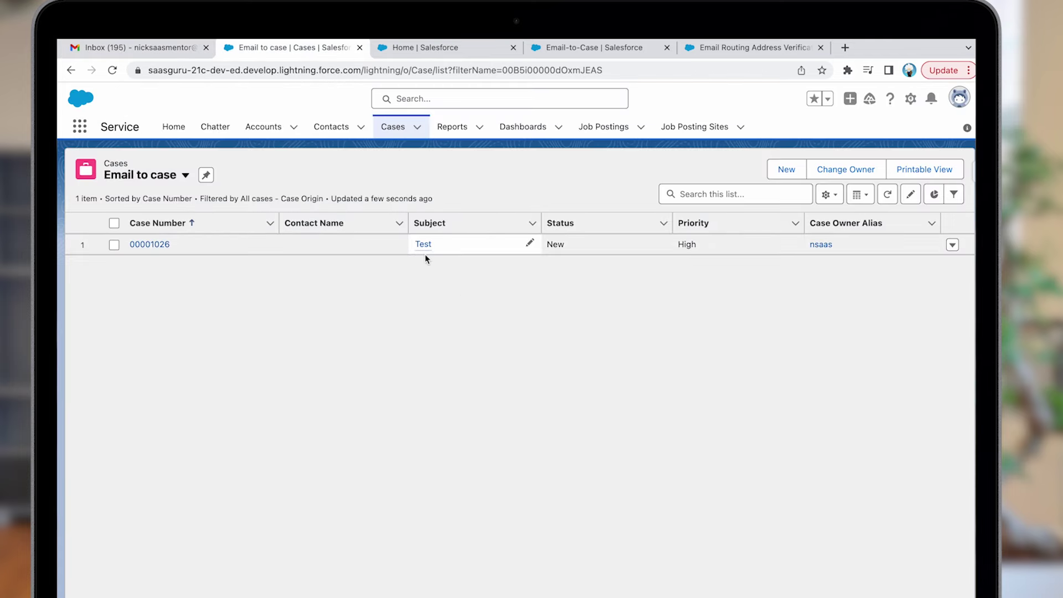
# Step: Open case 00001026 from the Email to case list and review its feed
pyautogui.moveTo(426, 252)
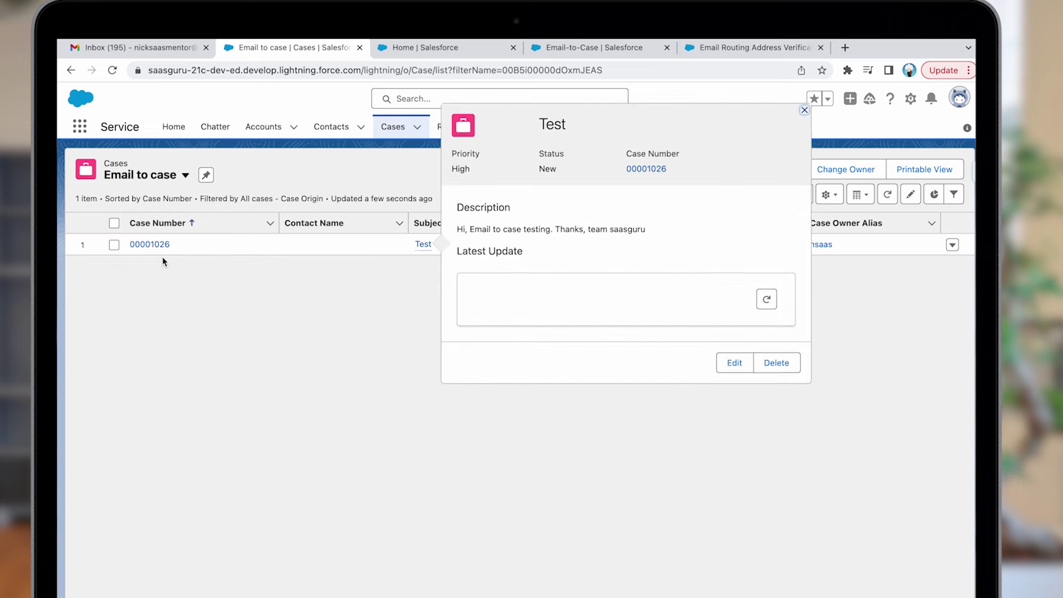
pyautogui.click(160, 249)
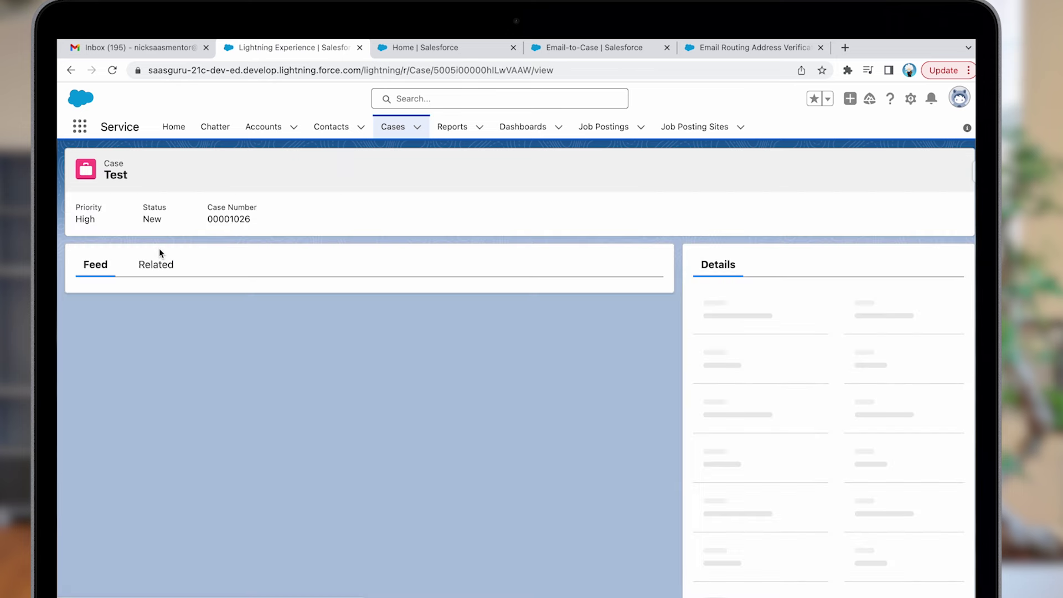
pyautogui.scroll(-1, 160, 254)
pyautogui.scroll(-2, 161, 254)
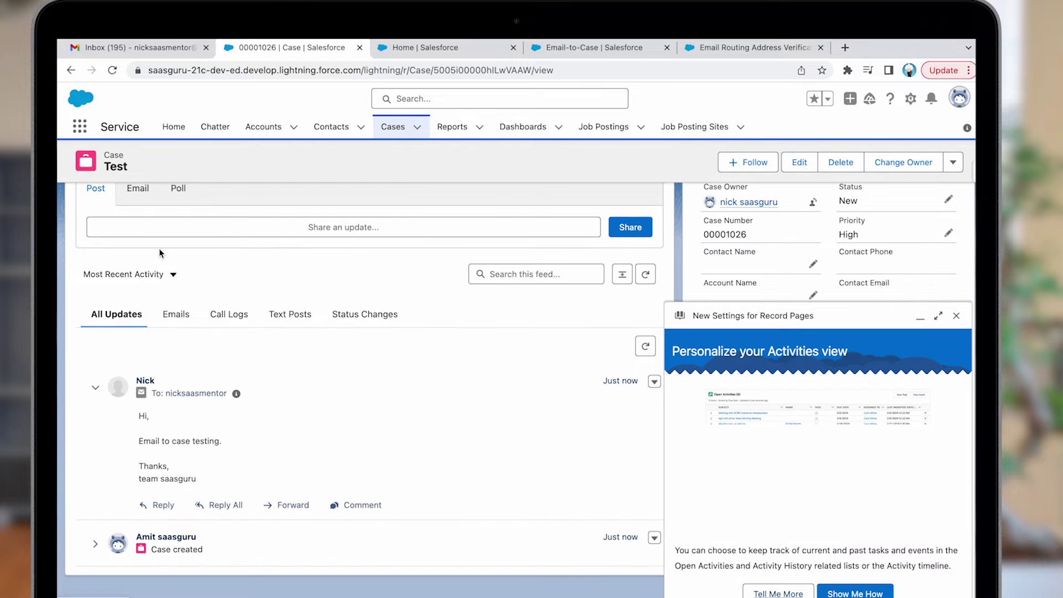